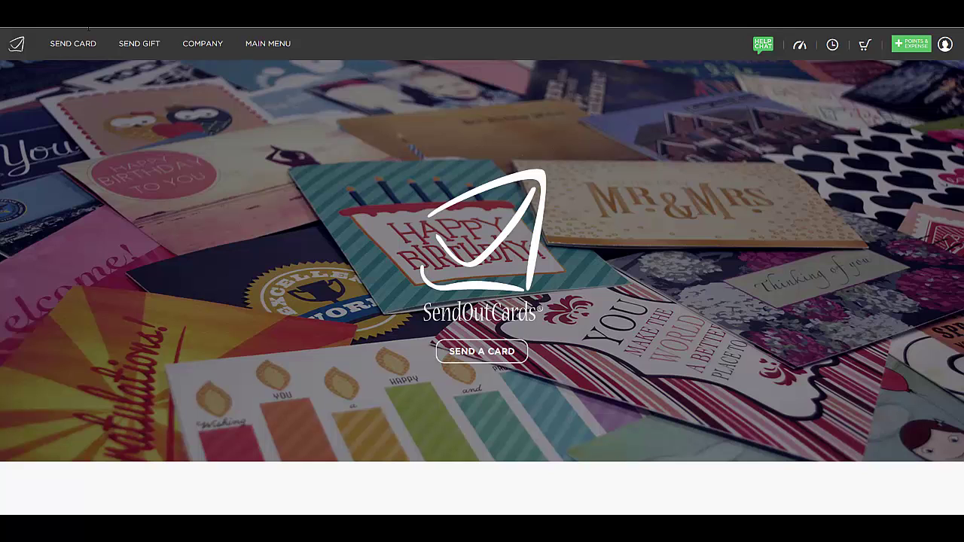
Open the main menu from the top navigation bar
click(286, 50)
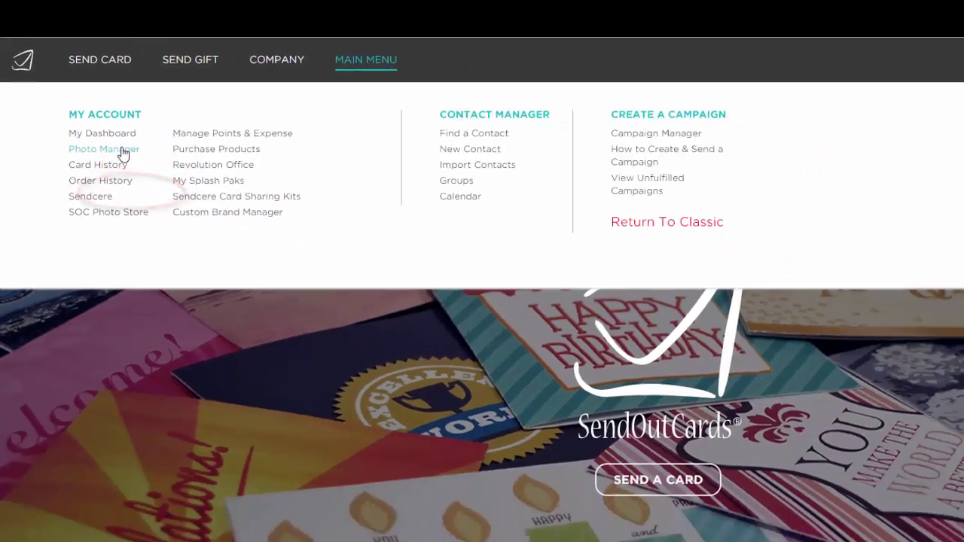
Go to Photo Manager from the My Account options in the main menu
click(160, 197)
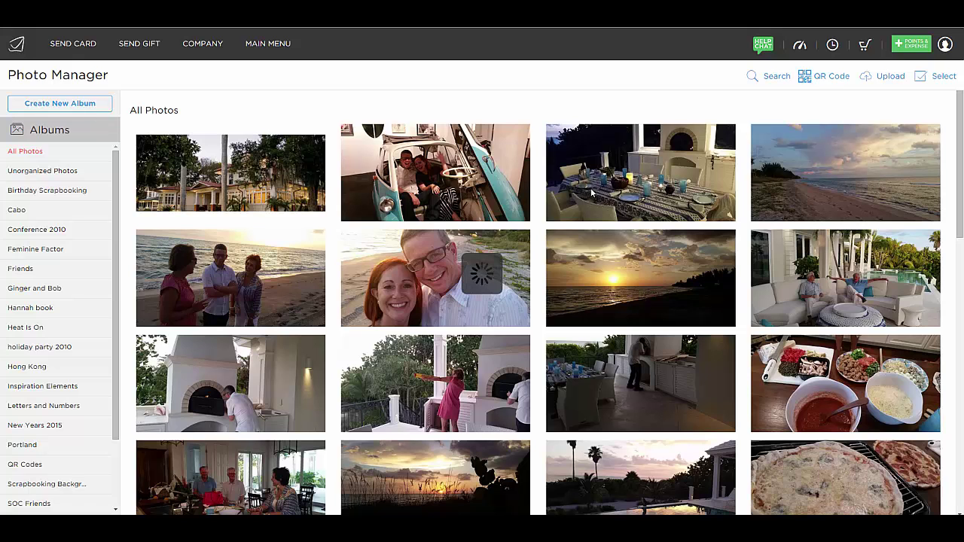
mouse_move(962, 135)
mouse_down()
mouse_move(962, 372)
mouse_move(961, 143)
mouse_up()
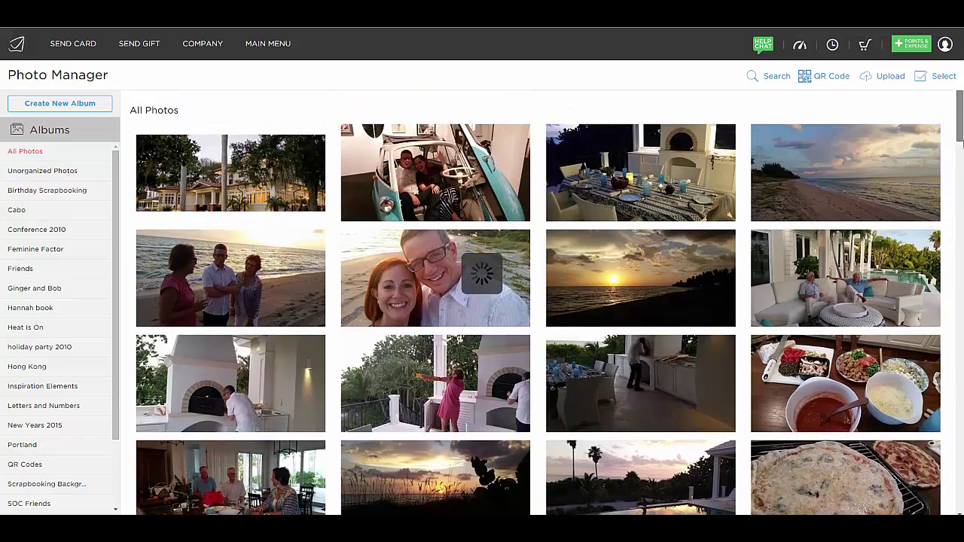
Add a third first-name tag to the blue car photo, keeping its two existing tags
click(403, 187)
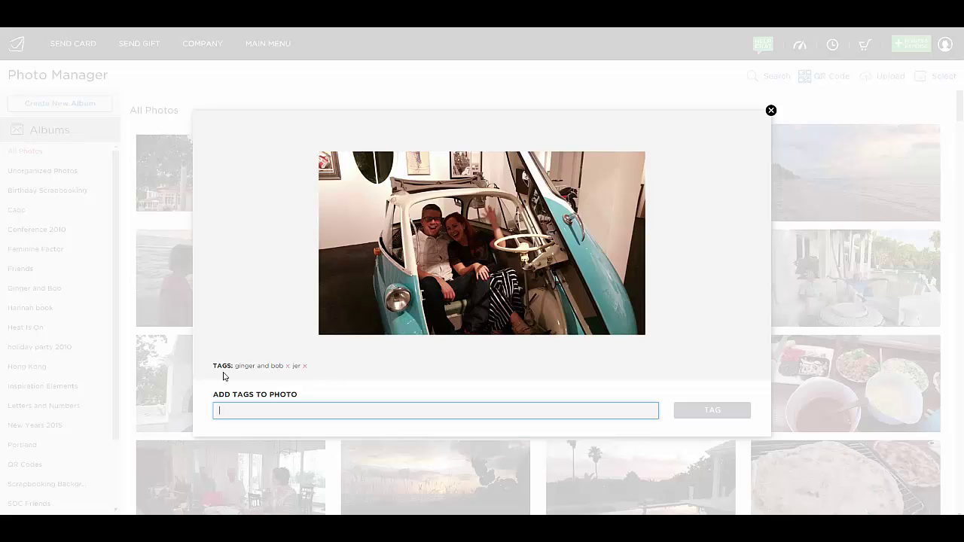
text(iules)
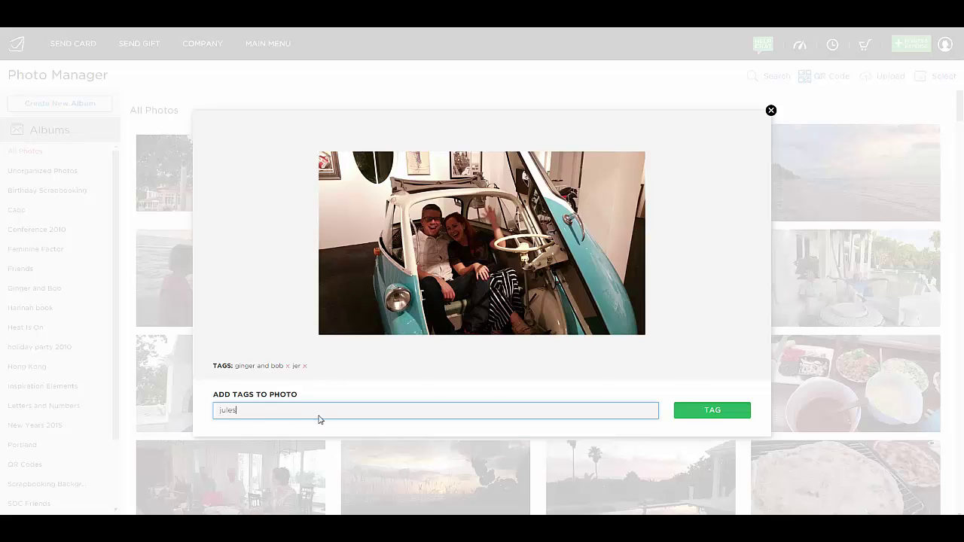
click(715, 412)
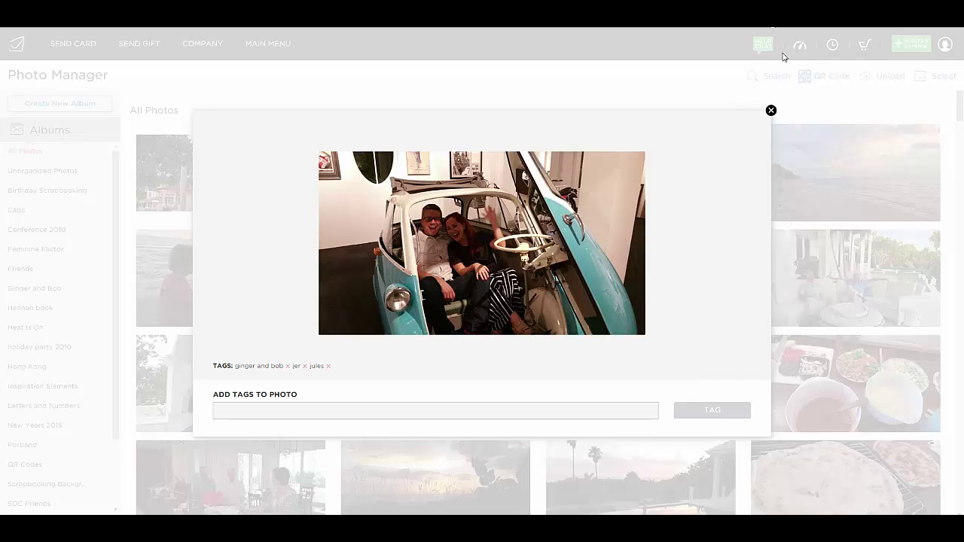
click(772, 111)
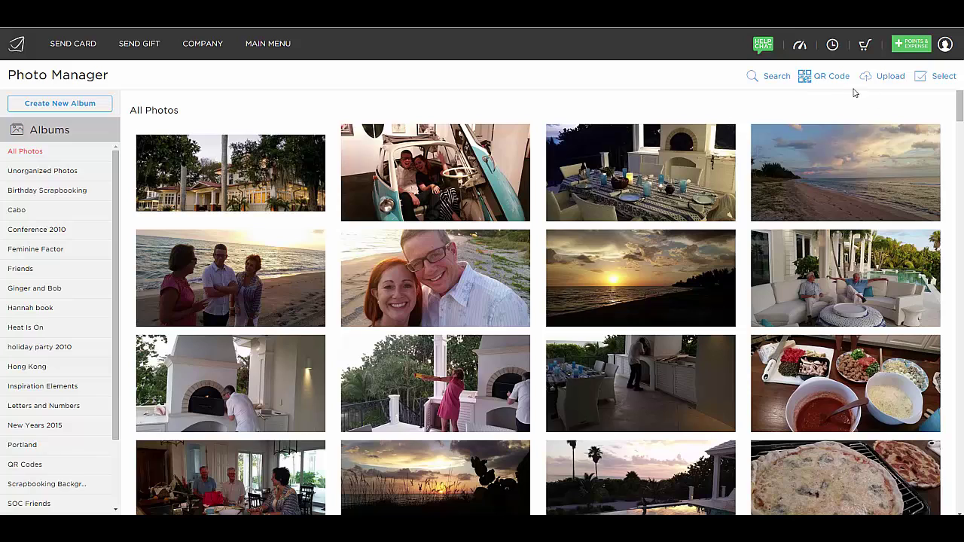
Batch-tag the car, dining-table, beach and sunset photos with one shared first-name tag
click(945, 79)
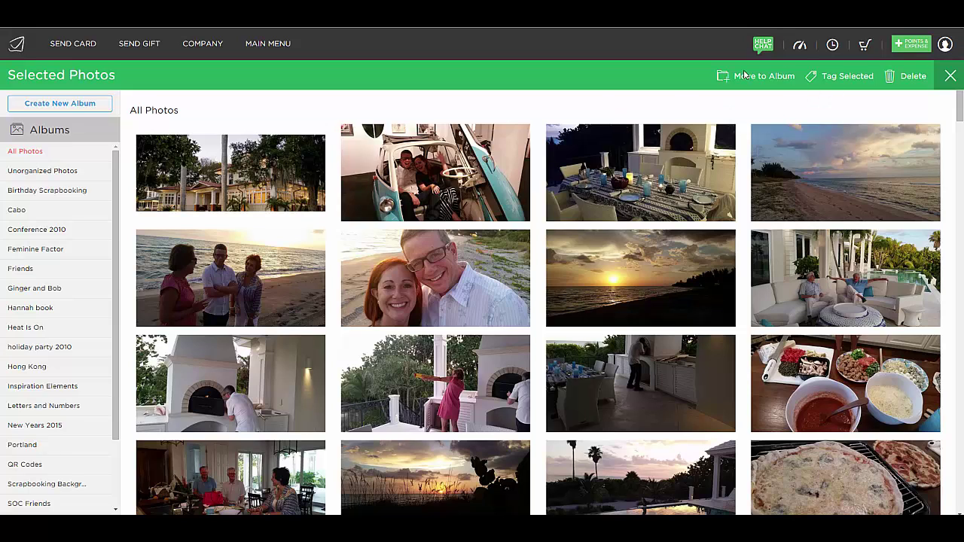
click(842, 172)
click(660, 175)
click(458, 172)
click(616, 285)
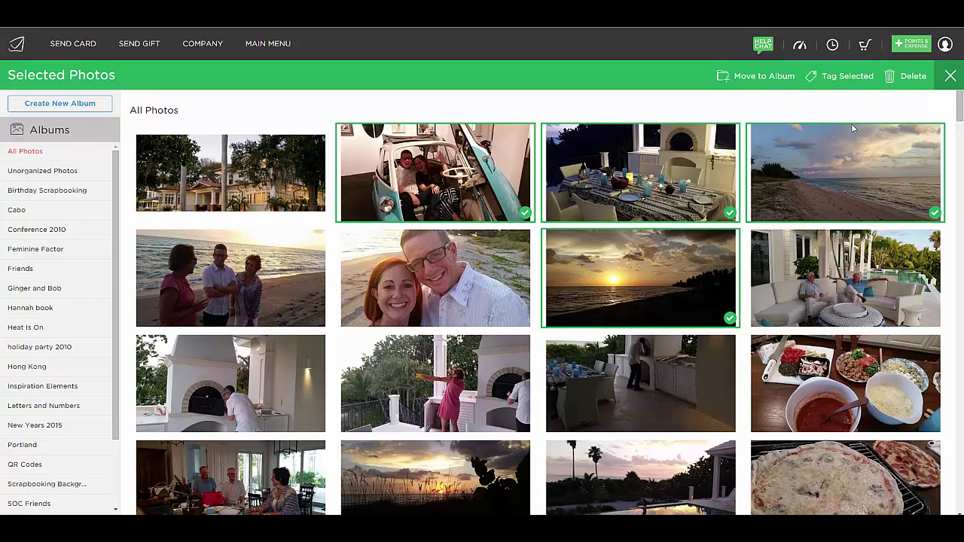
click(848, 76)
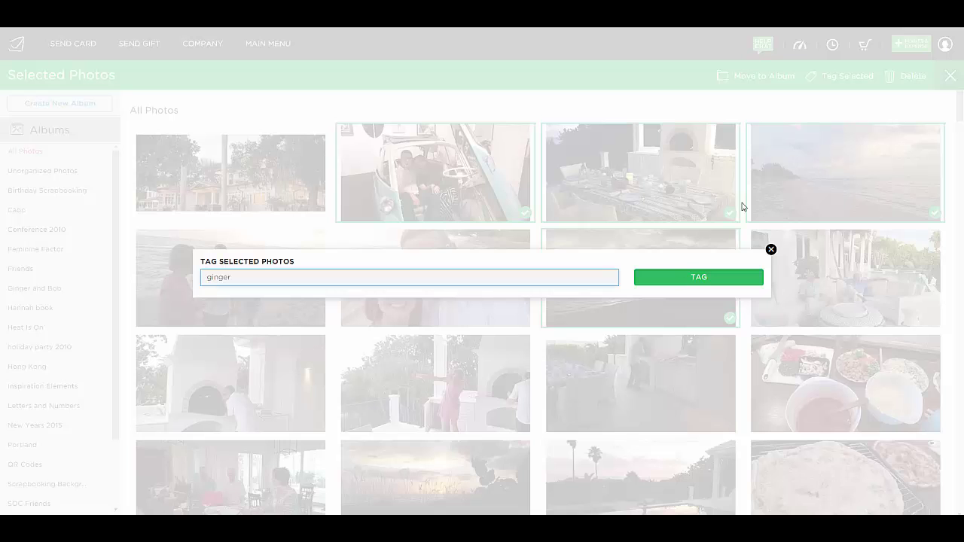
click(693, 285)
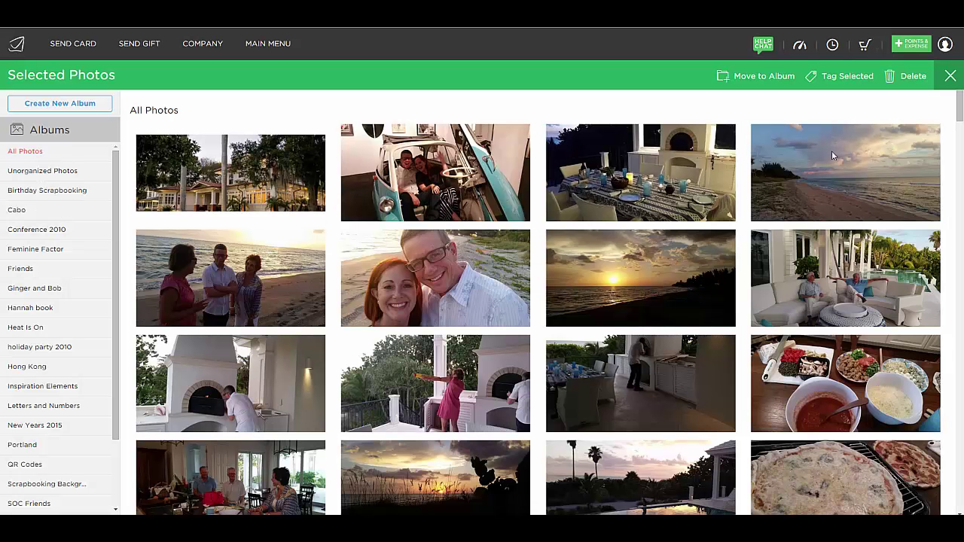
Move the car, dining-table and sunset photos into the couple's album
click(597, 192)
click(486, 189)
click(648, 291)
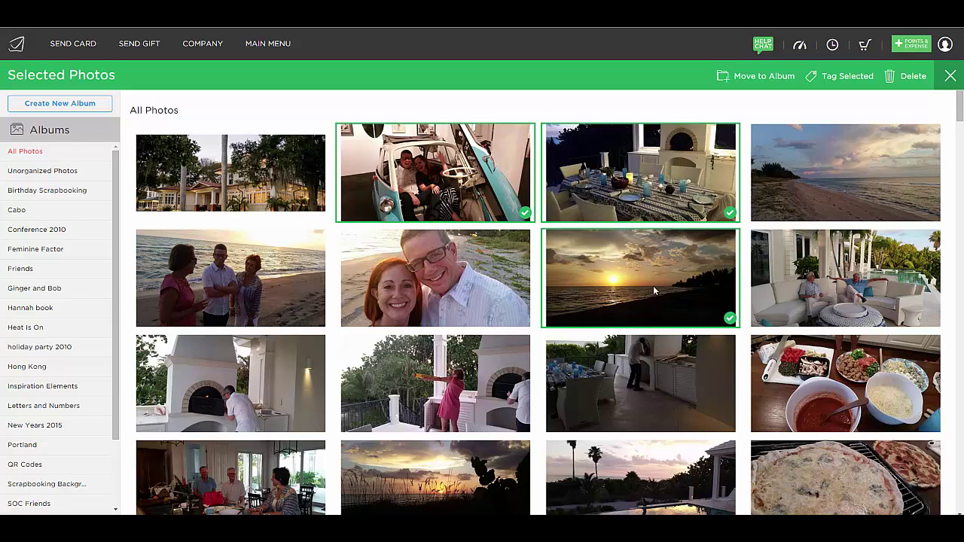
click(775, 79)
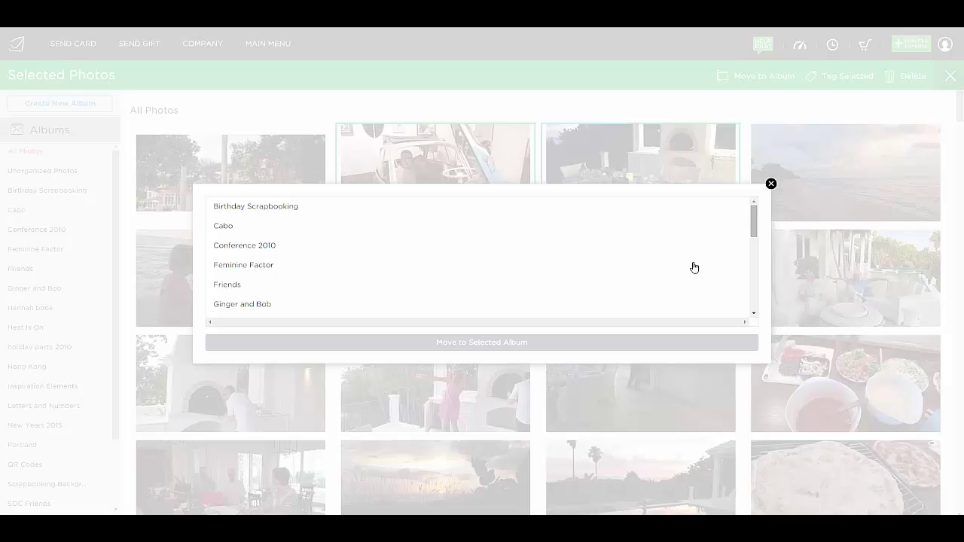
click(242, 308)
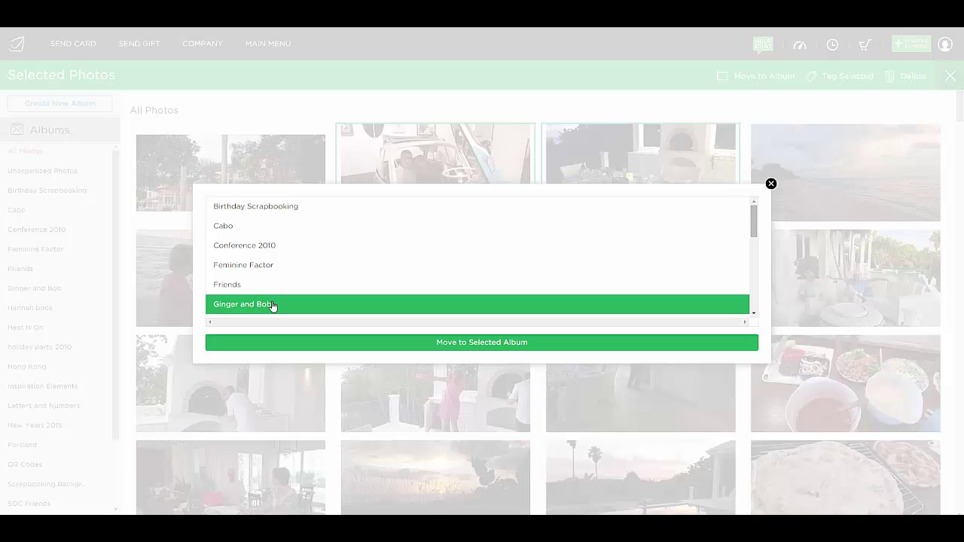
click(504, 344)
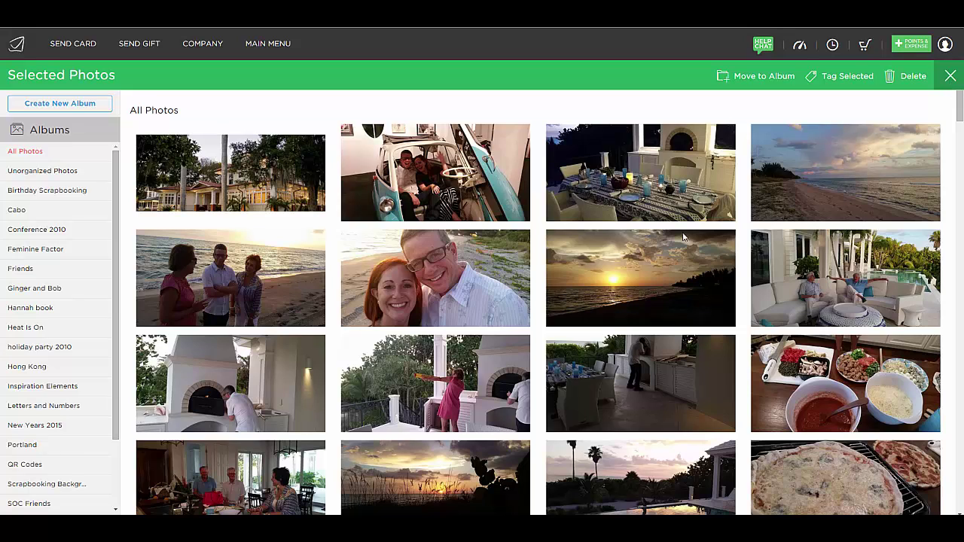
Exit photo-selection mode so no photos remain selected
click(558, 196)
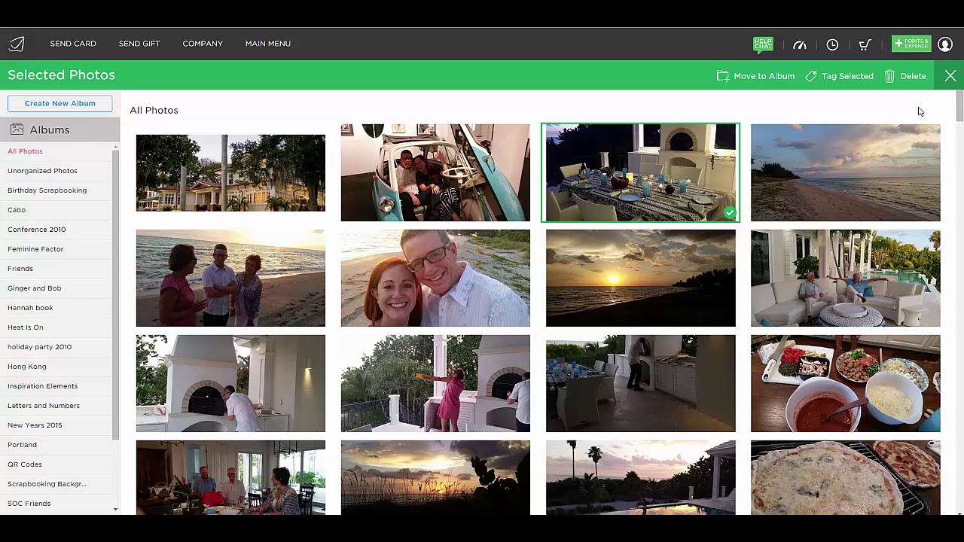
click(950, 76)
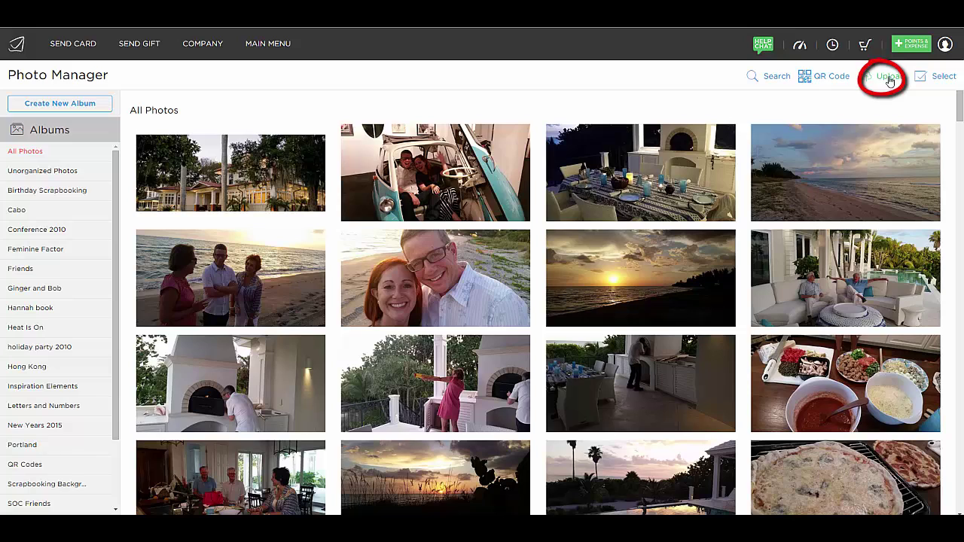
click(821, 81)
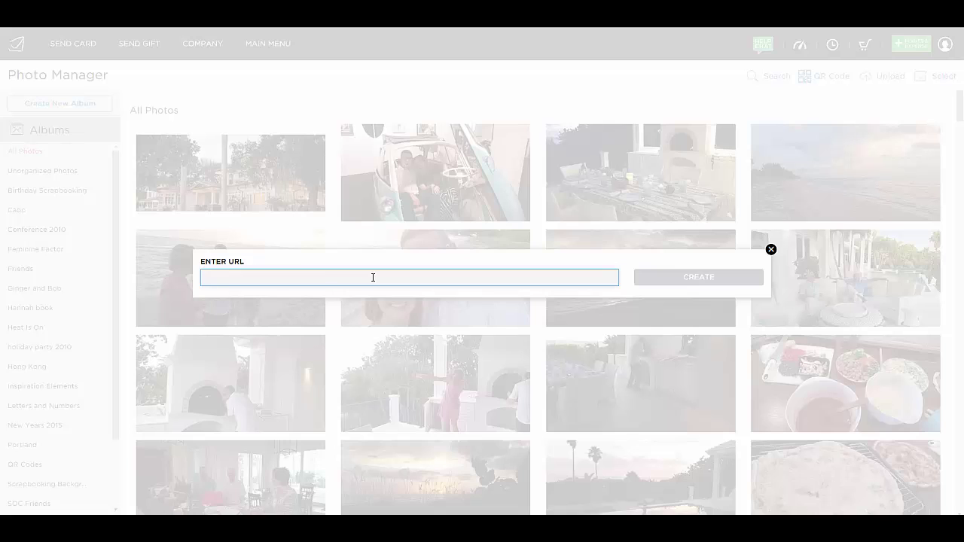
text(https://youtu.be/NJU5xsdUDF0)
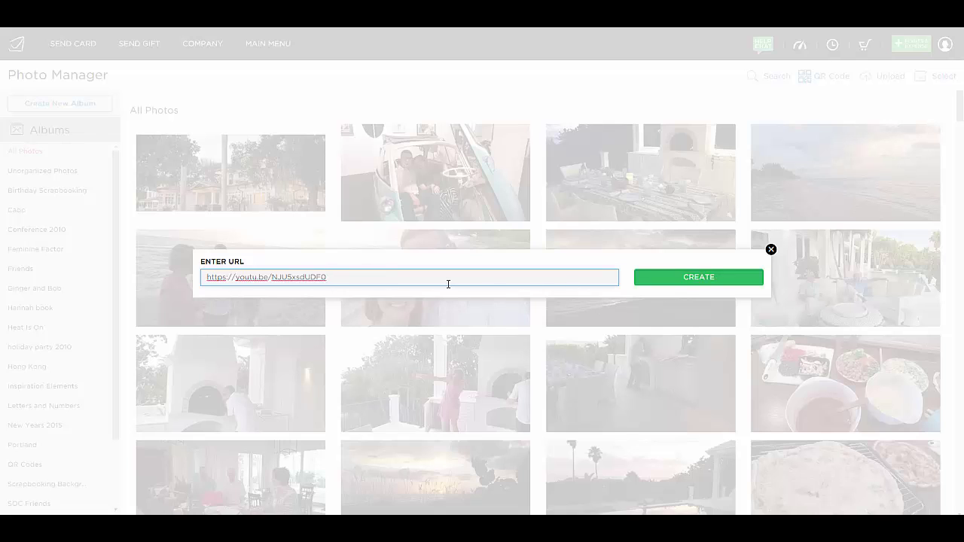
click(709, 280)
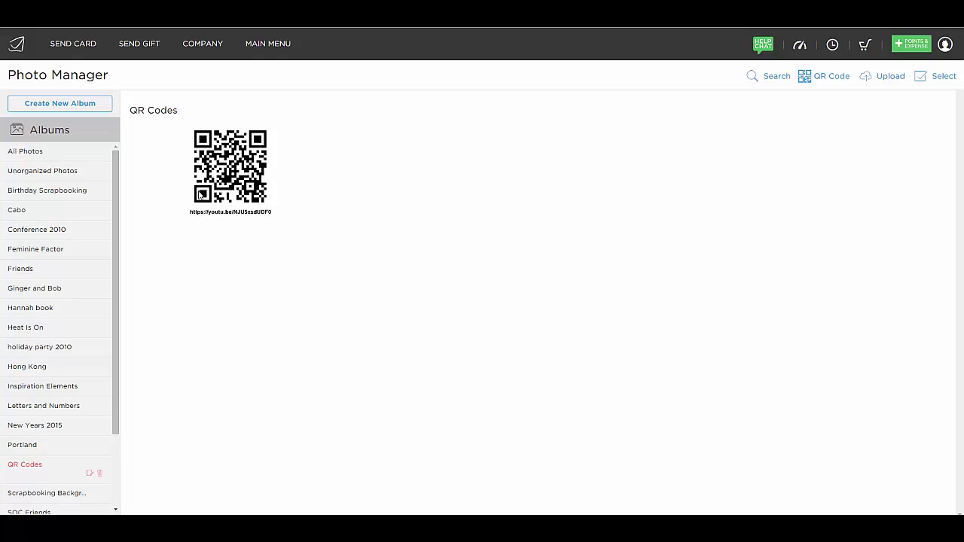
scroll(97, 190, down, 3)
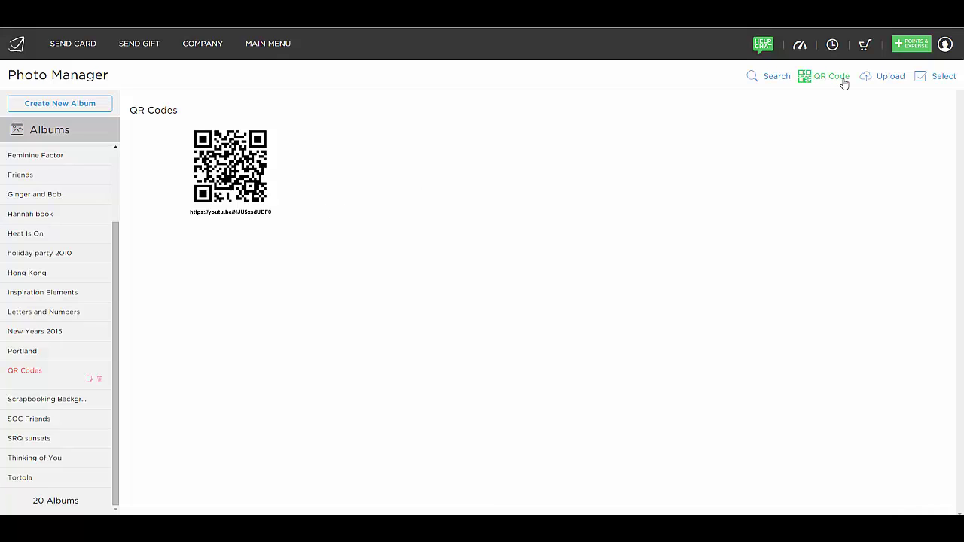
Search photos by tag and show only those tagged 'beach'
click(777, 78)
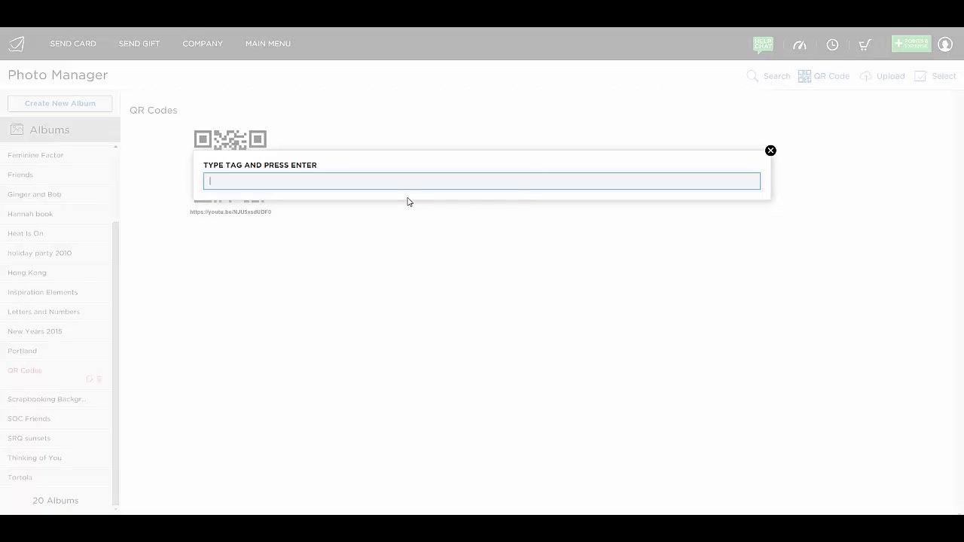
text(b)
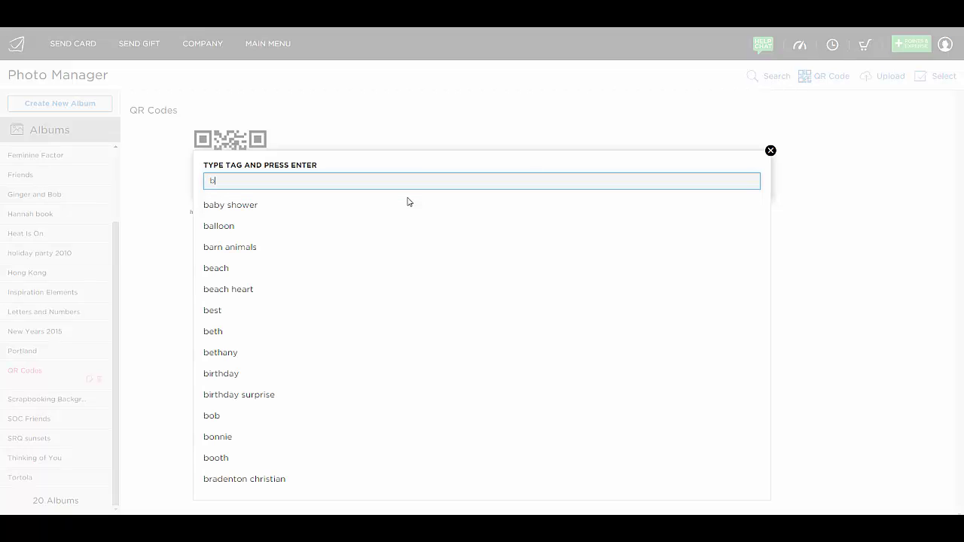
click(224, 271)
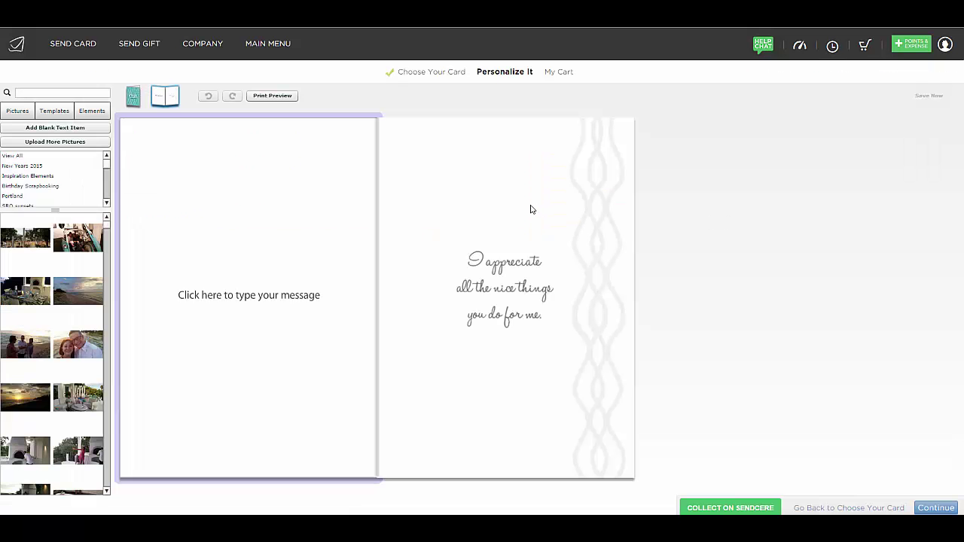
Place the first 'sunset' picture on the card's left inside page, enlarged and nudged right
click(76, 93)
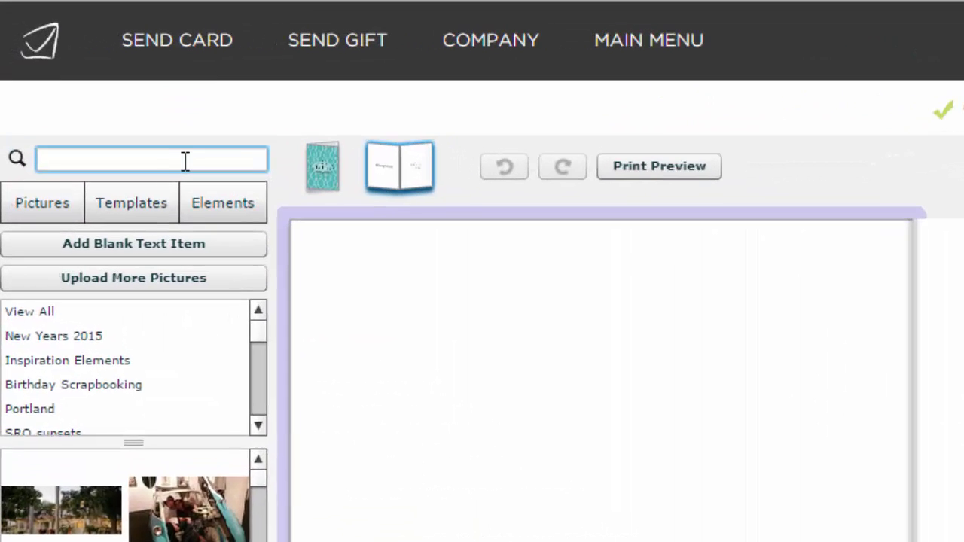
text(sunset)
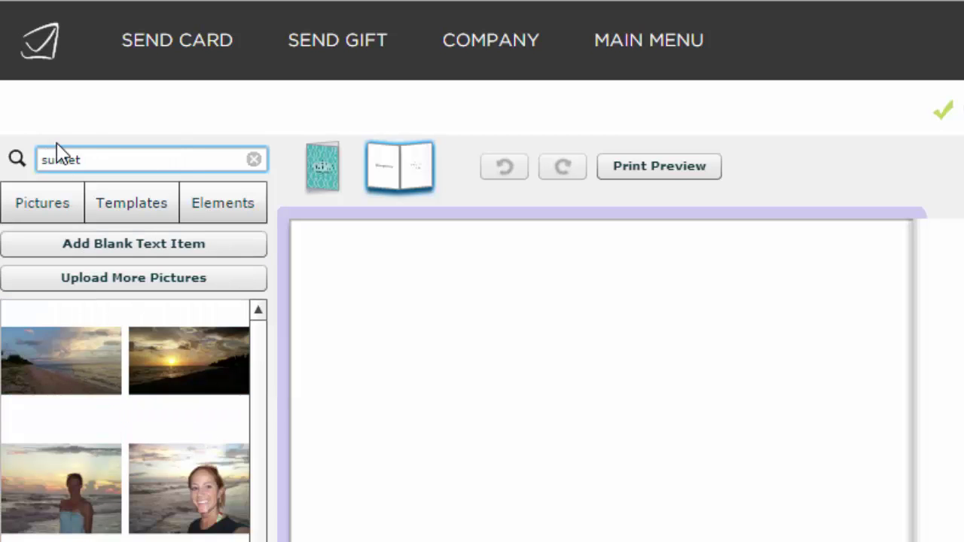
drag(71, 379, 659, 539)
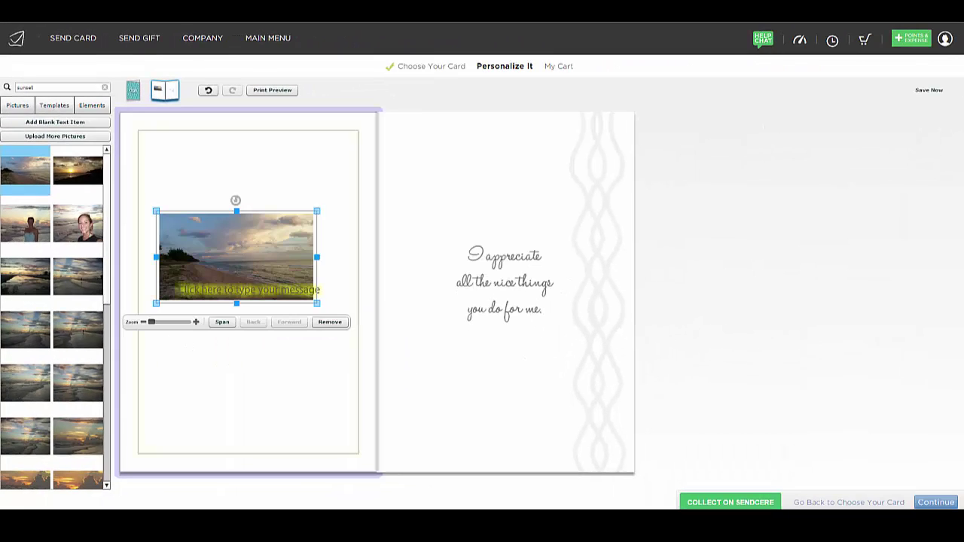
drag(156, 303, 119, 333)
drag(262, 271, 288, 278)
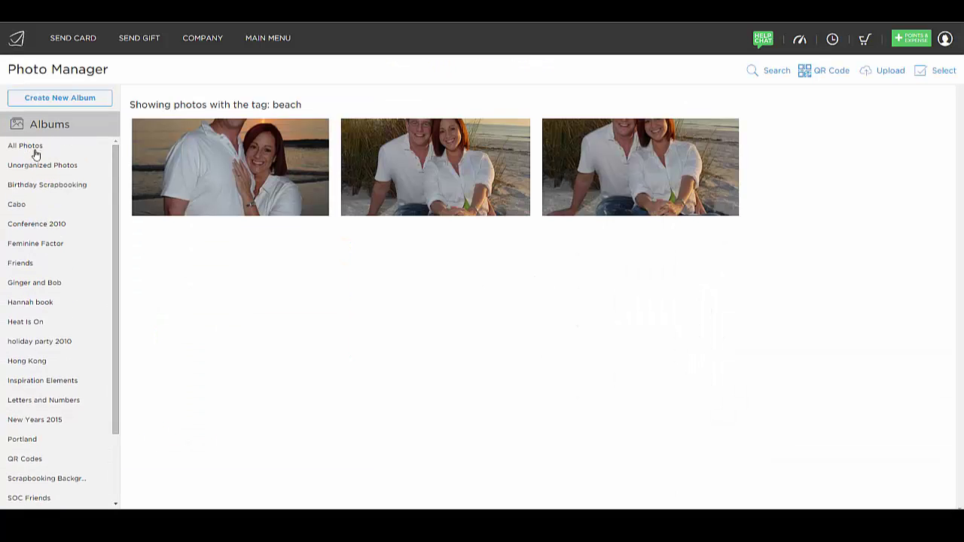
Show the All Photos album, then turn selection mode on and off again
click(33, 148)
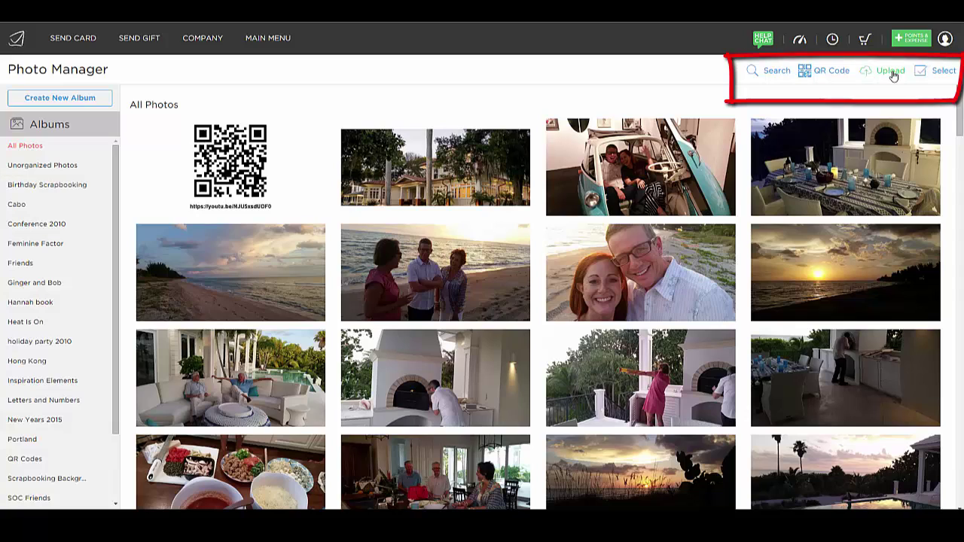
click(926, 75)
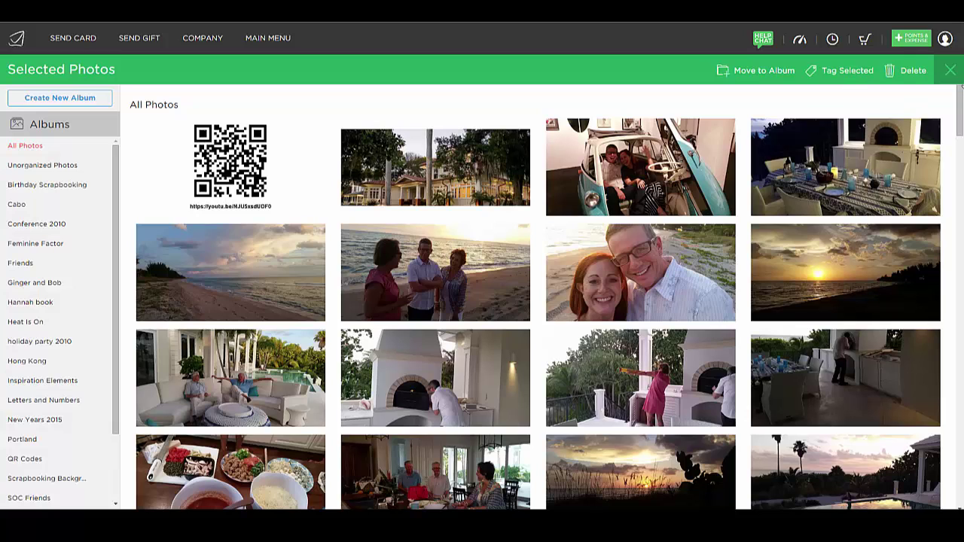
click(951, 73)
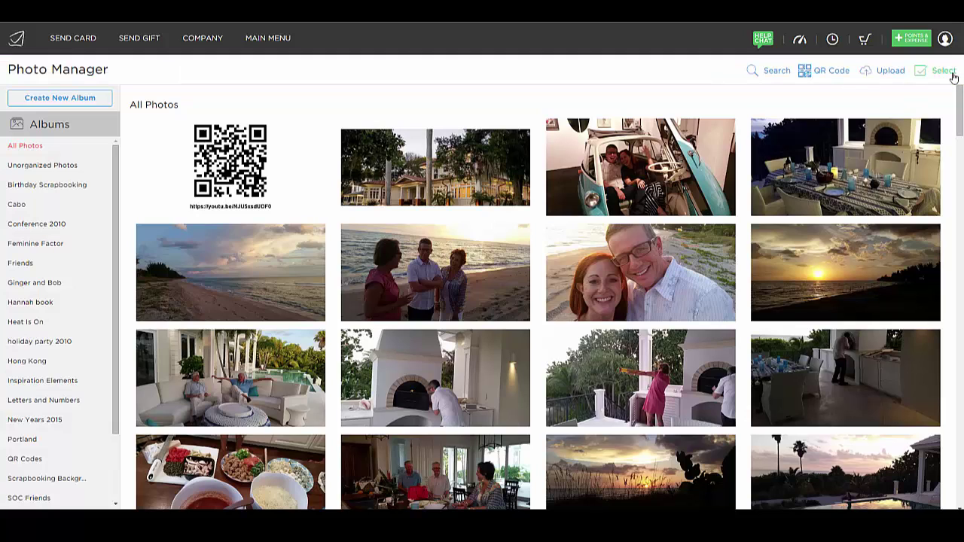